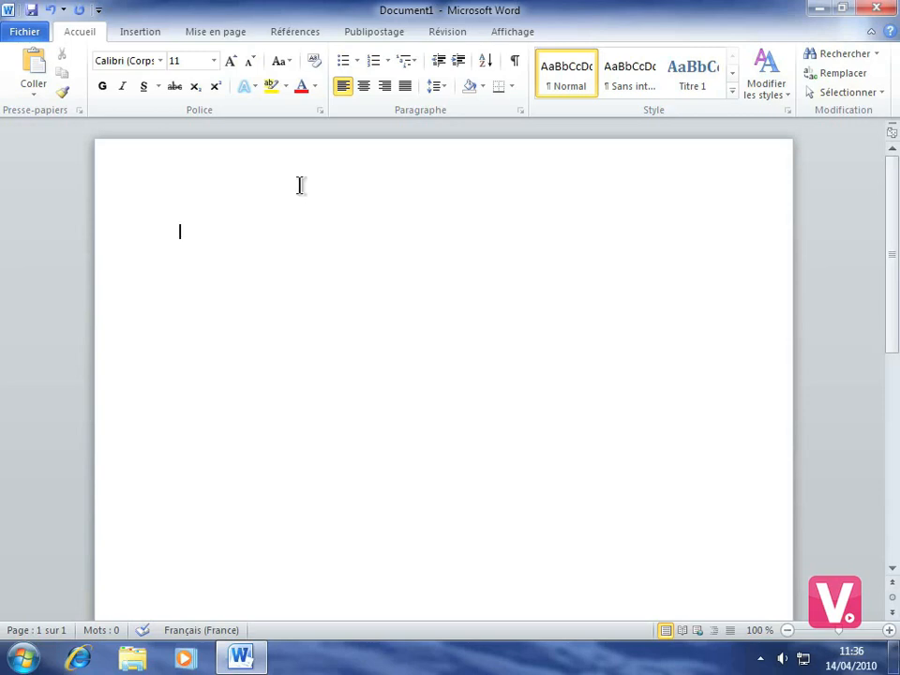
- Start a new source in the source manager, with type Ouvrage and language Français (France)
{"action": "left_click", "coordinate": [296, 38]}
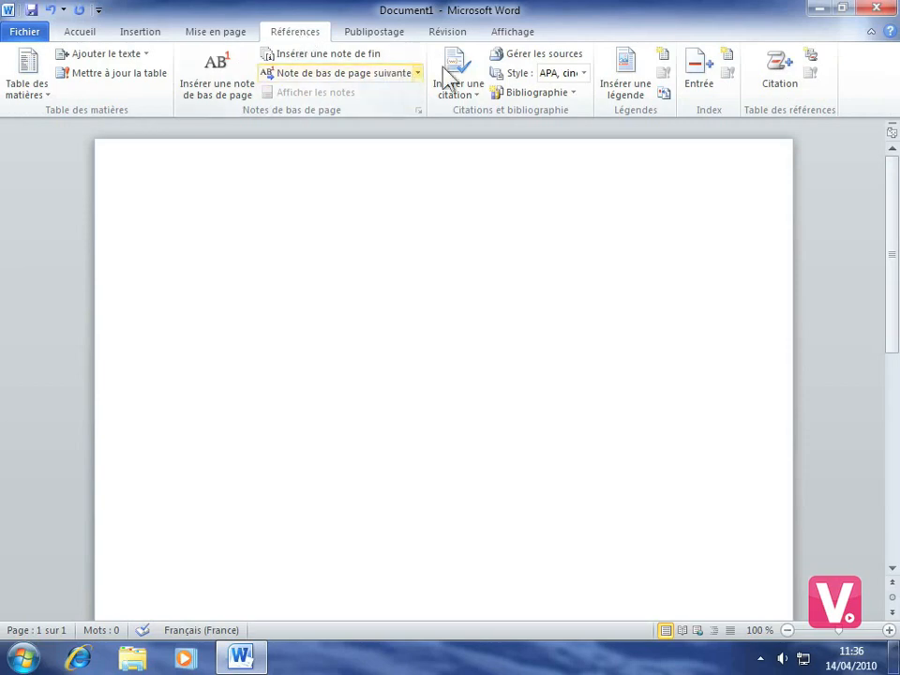
{"action": "left_click", "coordinate": [541, 55]}
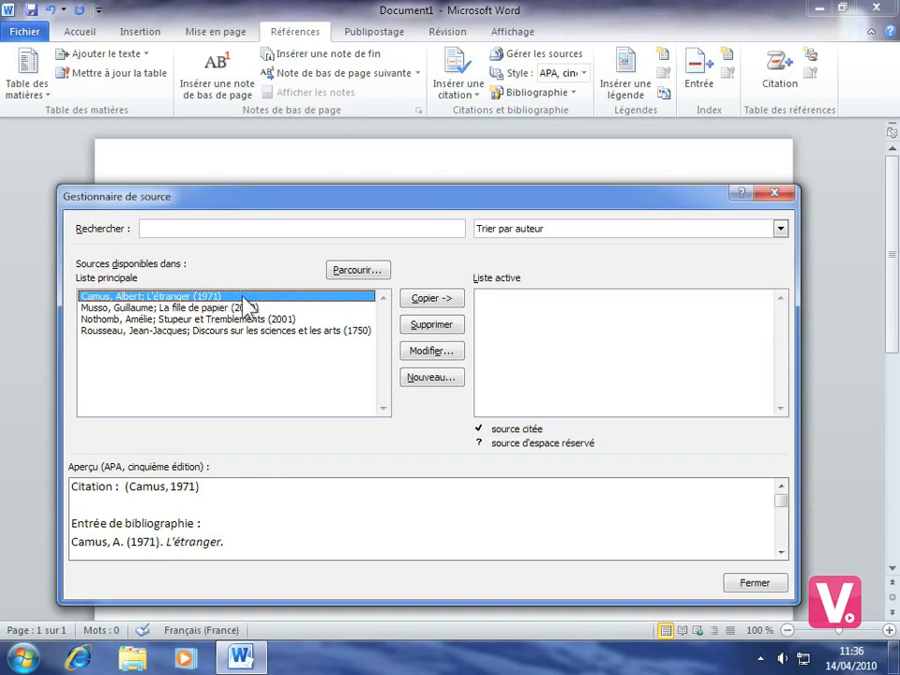
{"action": "left_click", "coordinate": [431, 378]}
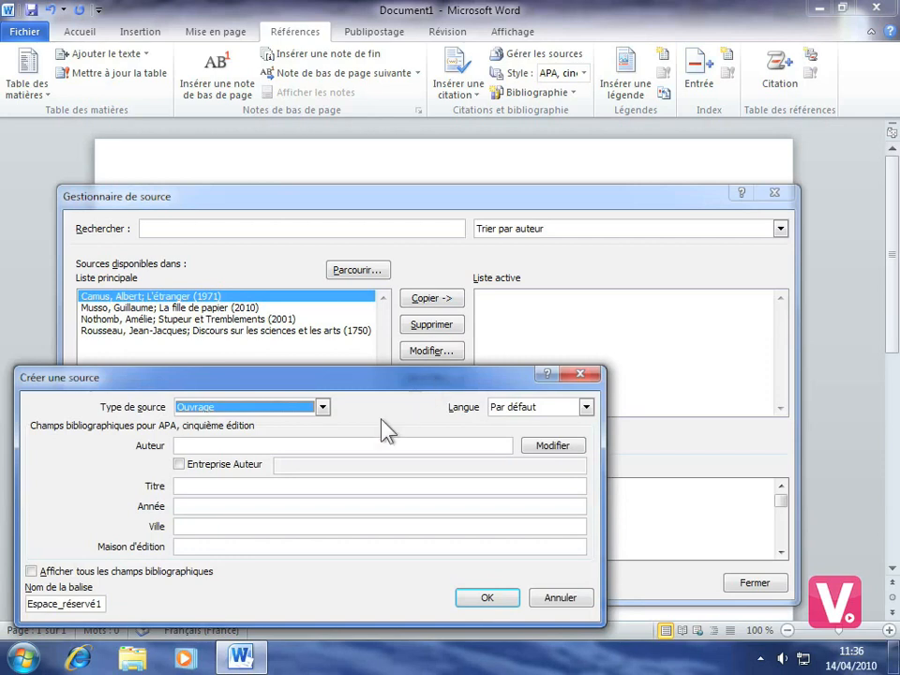
{"action": "left_click", "coordinate": [322, 407]}
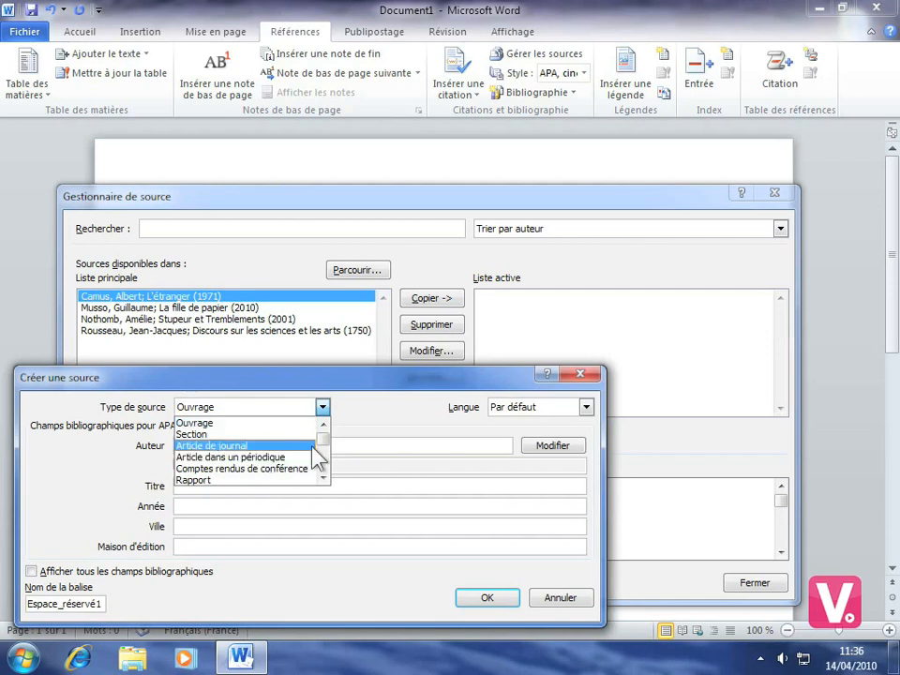
{"action": "scroll", "coordinate": [321, 448], "scroll_direction": "down", "scroll_amount": 2}
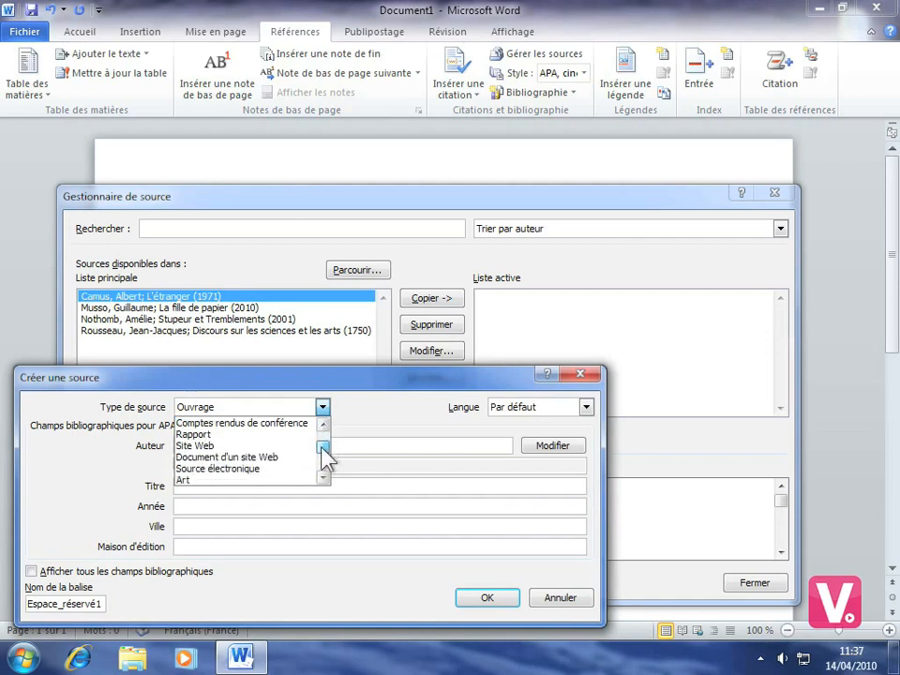
{"action": "scroll", "coordinate": [323, 451], "scroll_direction": "down", "scroll_amount": 1}
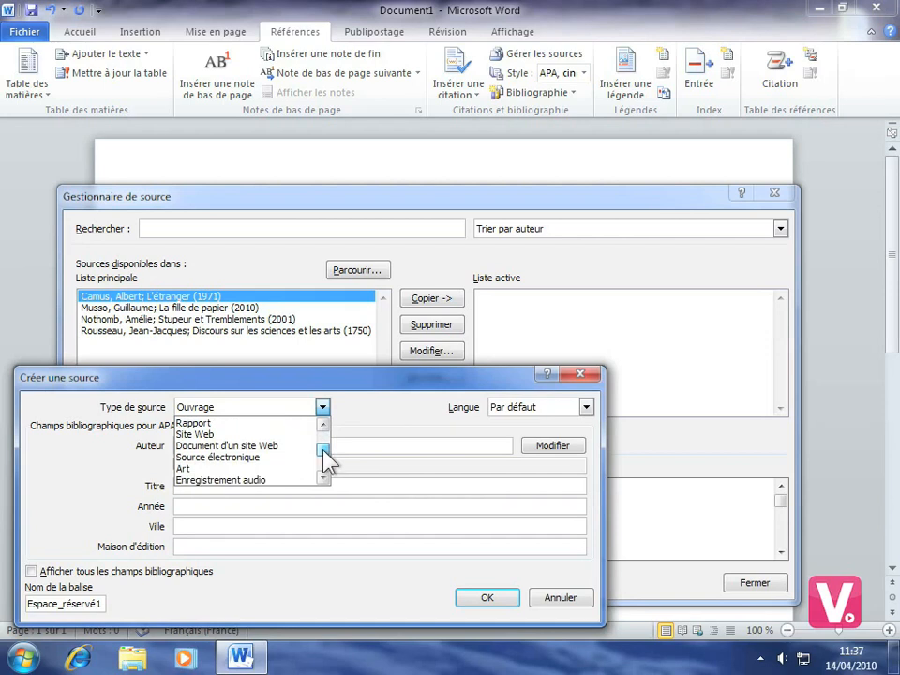
{"action": "left_click_drag", "start_coordinate": [324, 451], "coordinate": [326, 458]}
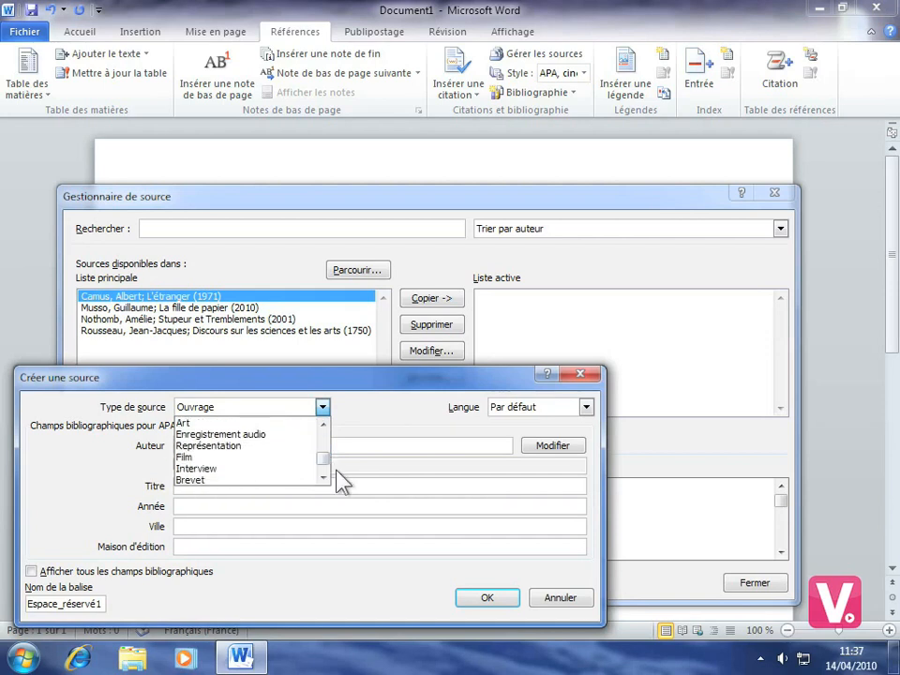
{"action": "left_click_drag", "start_coordinate": [327, 469], "coordinate": [327, 450]}
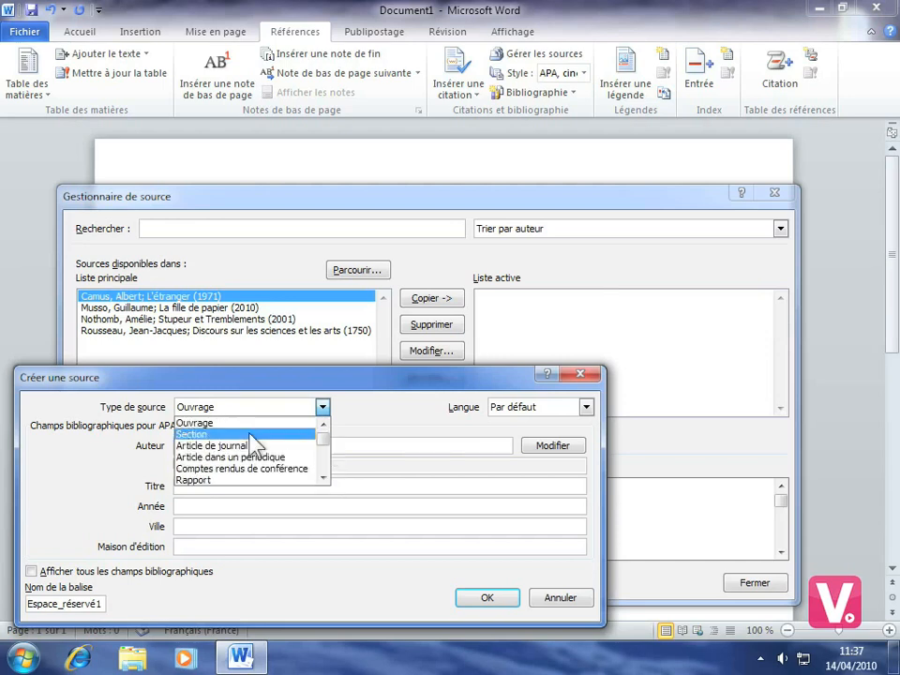
{"action": "left_click", "coordinate": [208, 425]}
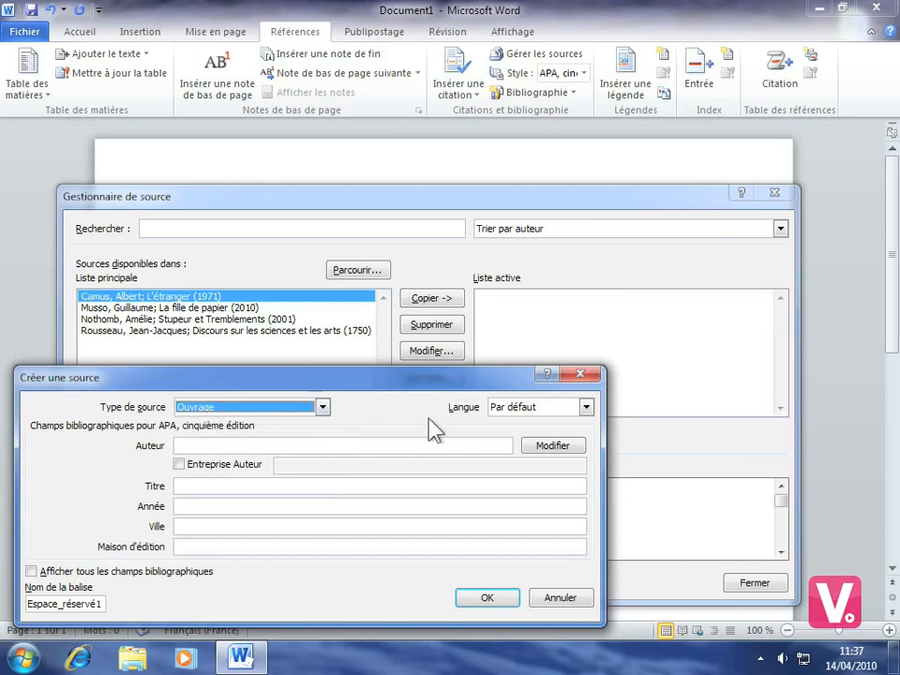
{"action": "left_click", "coordinate": [586, 409]}
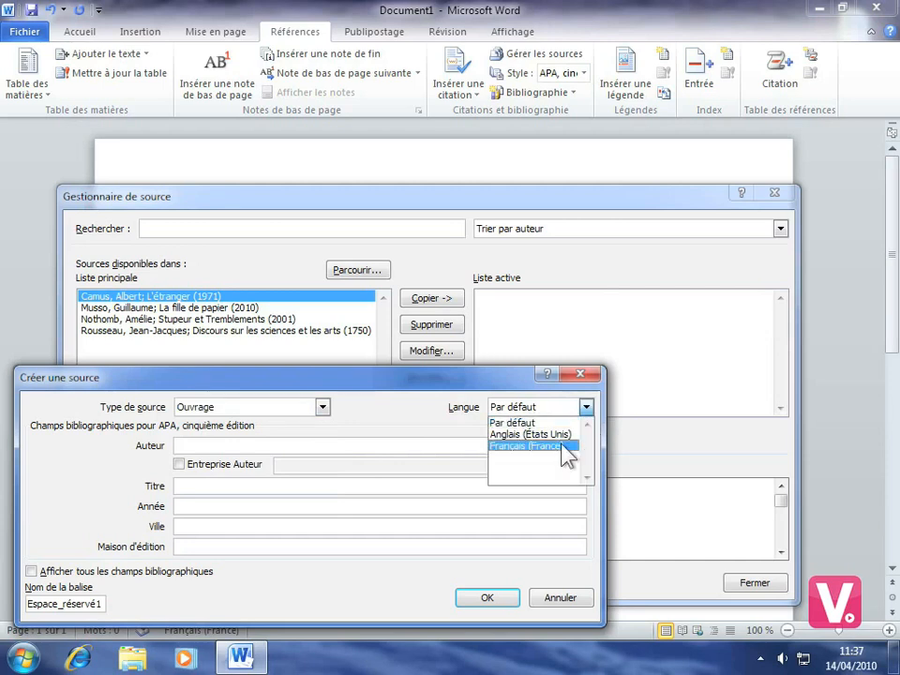
{"action": "left_click", "coordinate": [528, 447]}
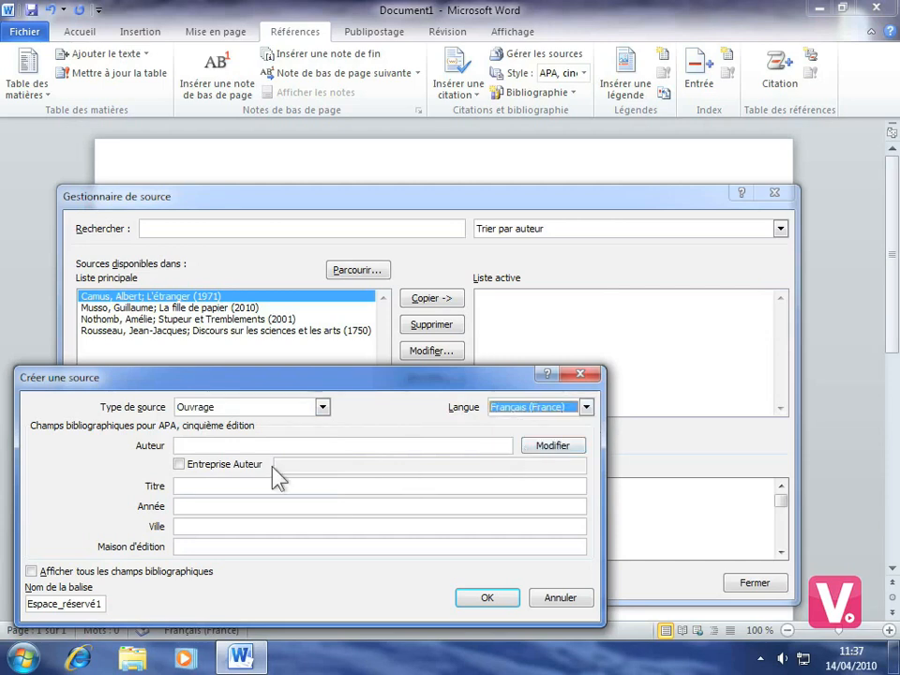
- Enter author Gustave Flaubert, title "Un coeur simple" and year 1875, and save the source
{"action": "left_click", "coordinate": [186, 446]}
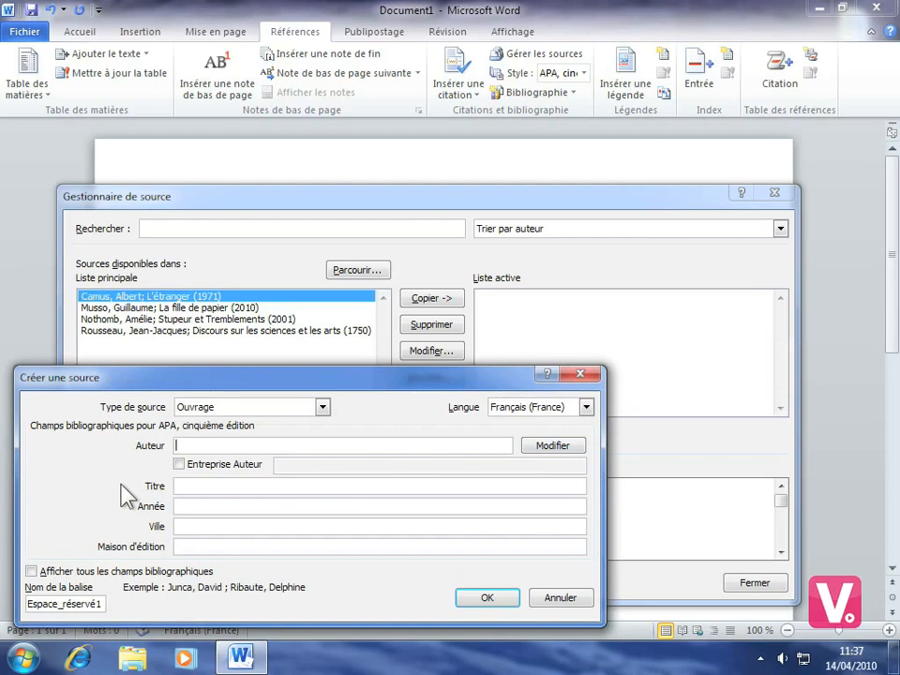
{"action": "type", "text": "Gustave "}
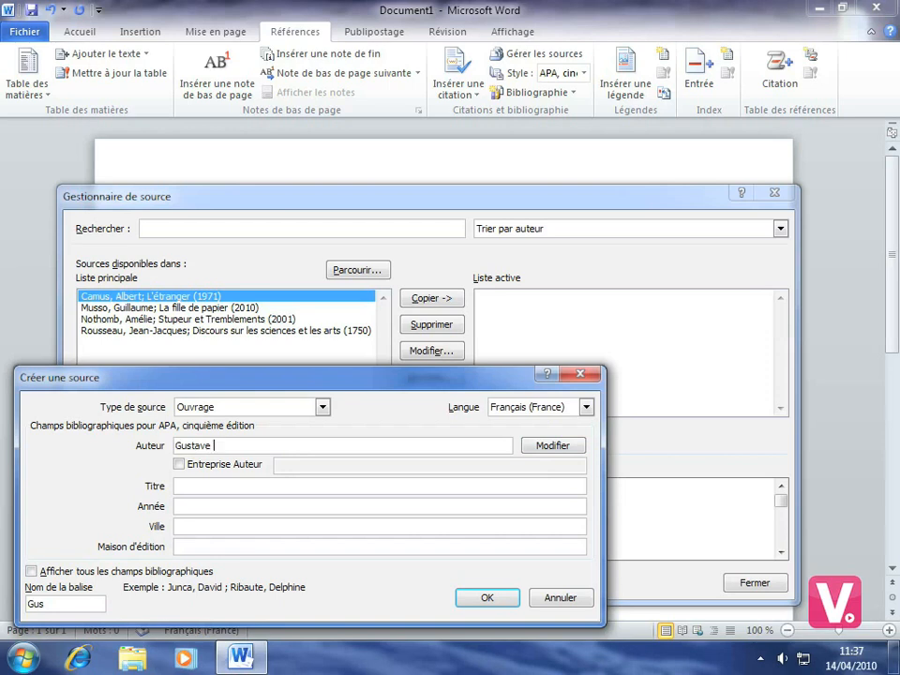
{"action": "type", "text": "Flaubert"}
{"action": "left_click", "coordinate": [190, 485]}
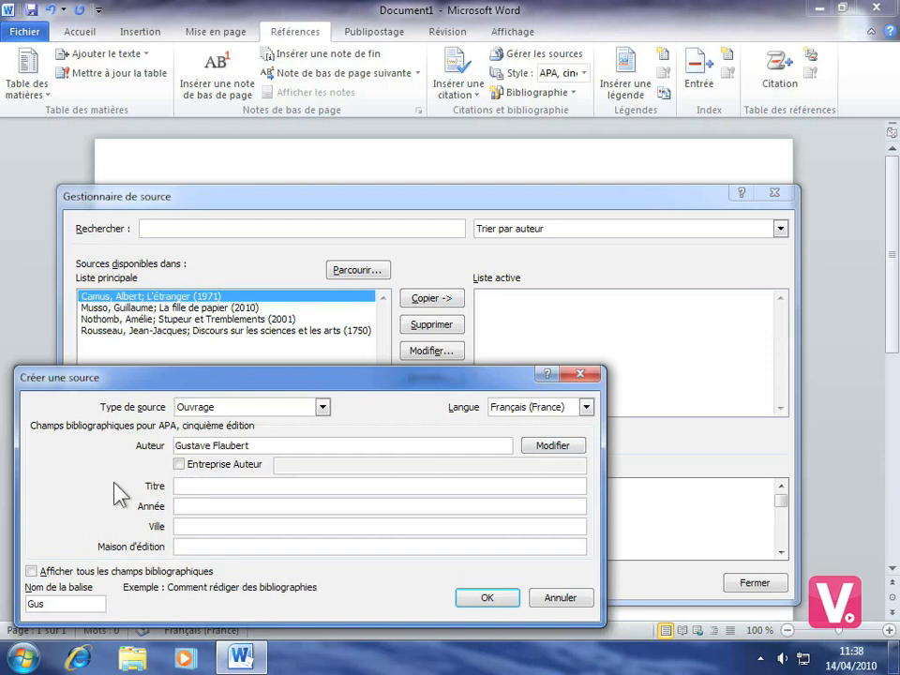
{"action": "type", "text": "Un coeur s"}
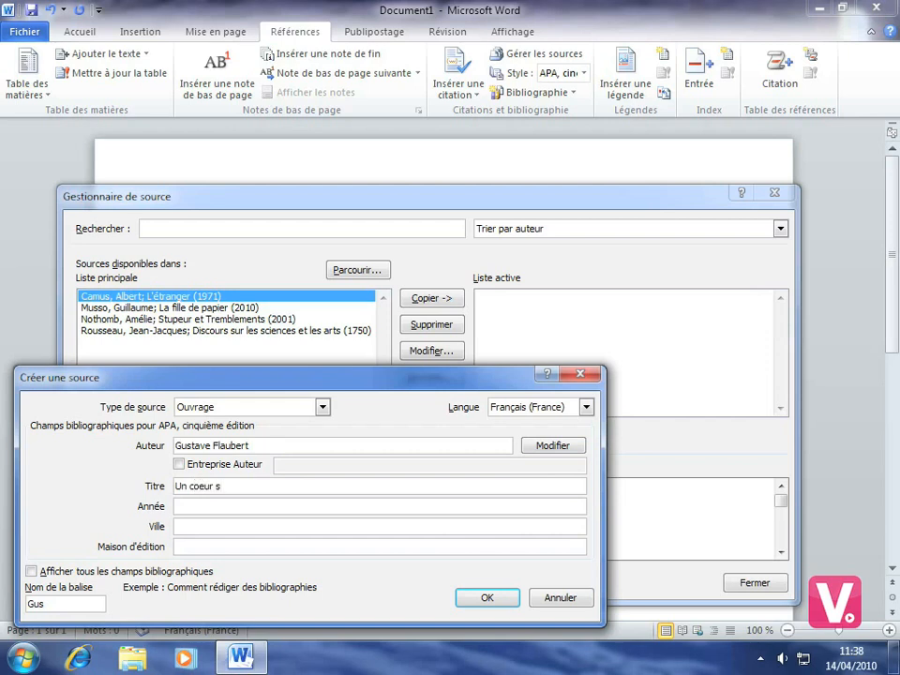
{"action": "type", "text": "imple"}
{"action": "left_click", "coordinate": [190, 506]}
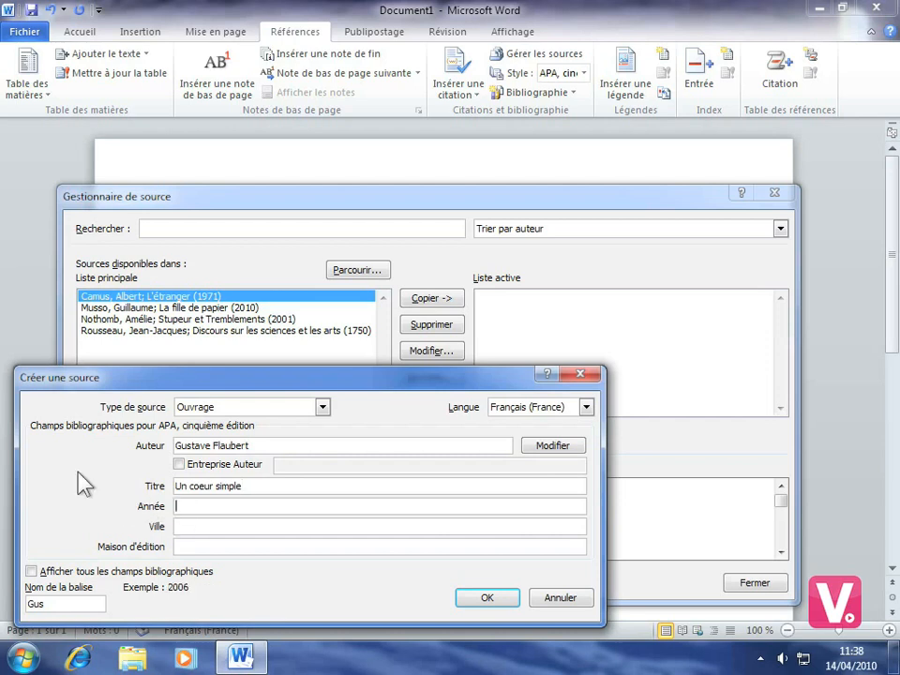
{"action": "type", "text": "1875"}
{"action": "left_click", "coordinate": [484, 600]}
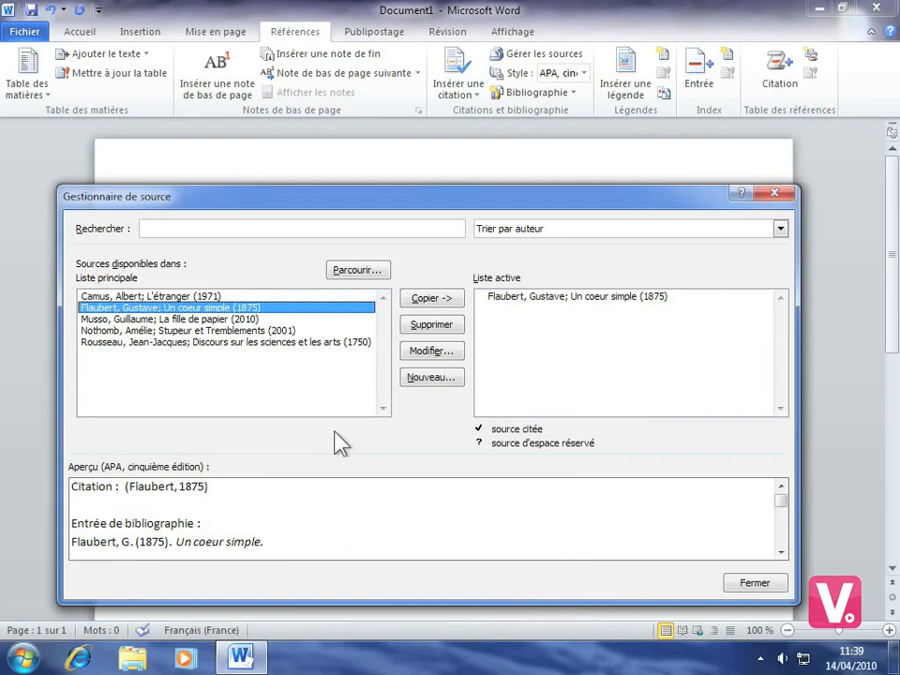
- Create another Ouvrage source with author Alexandre Dumas, title "Vingt ans après" and year 1845
{"action": "left_click", "coordinate": [430, 378]}
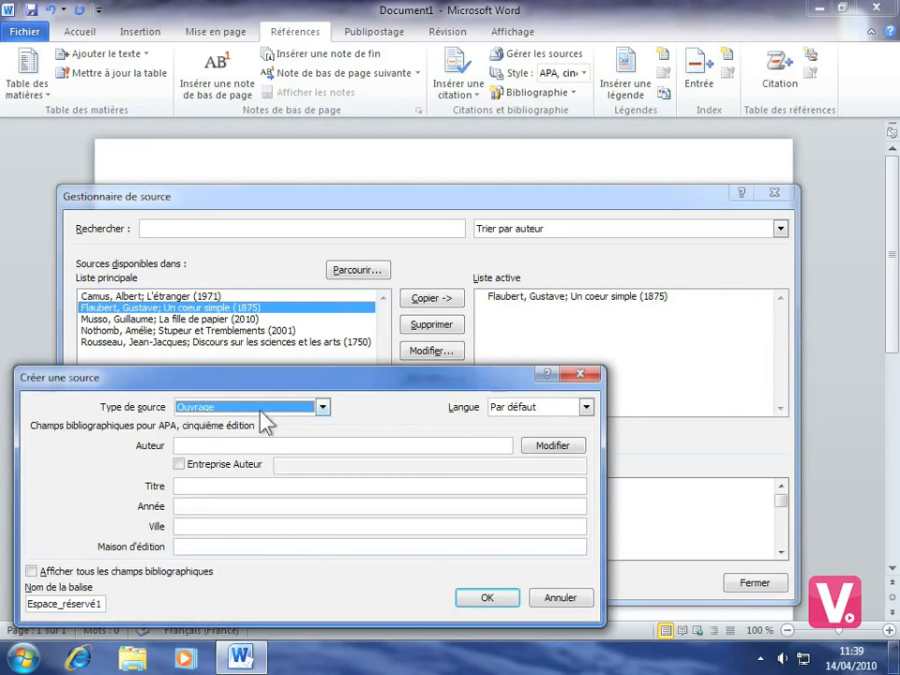
{"action": "left_click", "coordinate": [196, 443]}
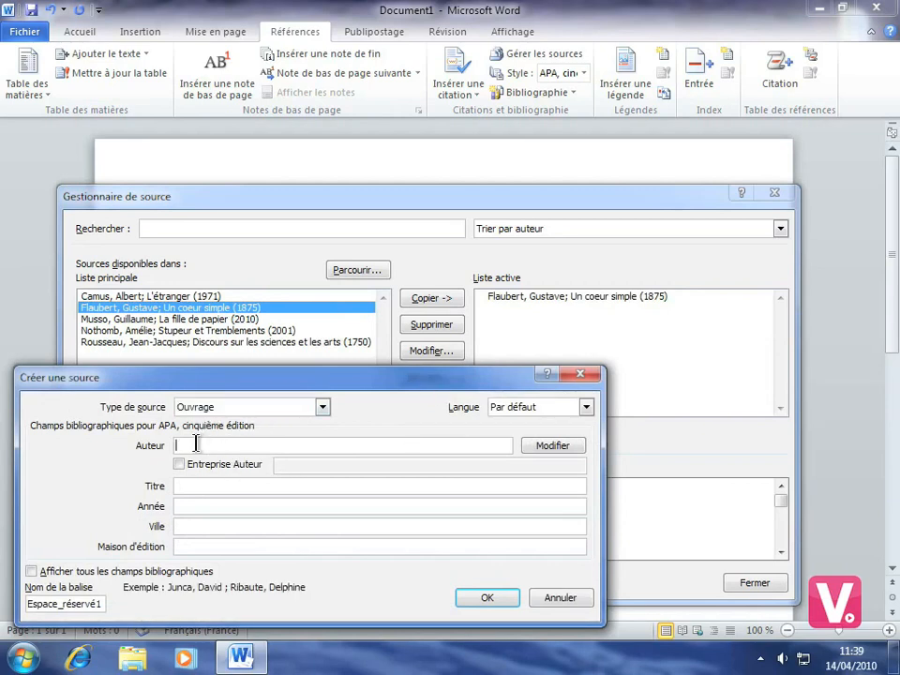
{"action": "type", "text": "Al"}
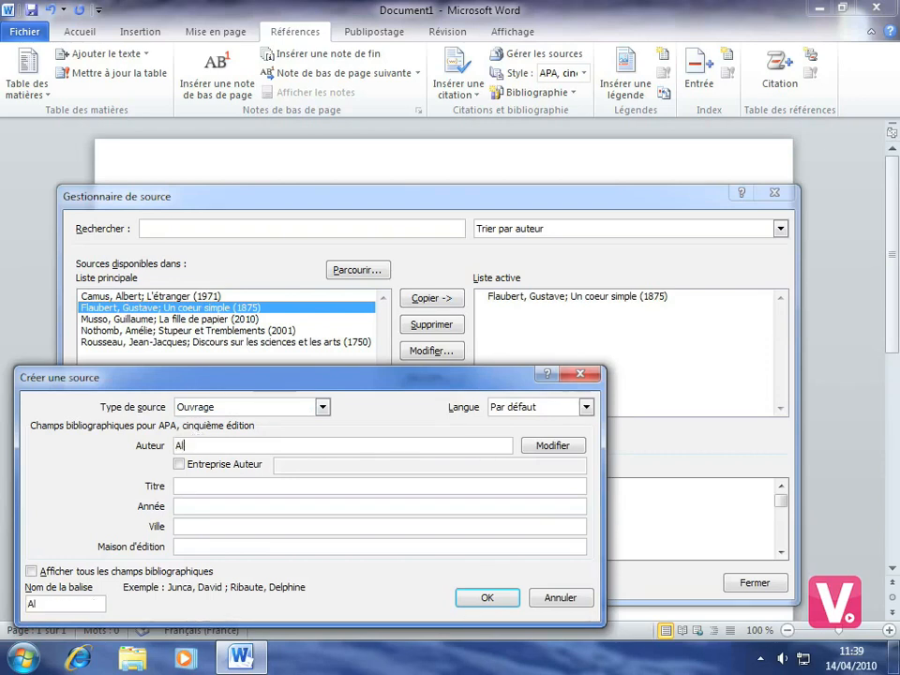
{"action": "type", "text": "exandre Dumas"}
{"action": "left_click", "coordinate": [205, 485]}
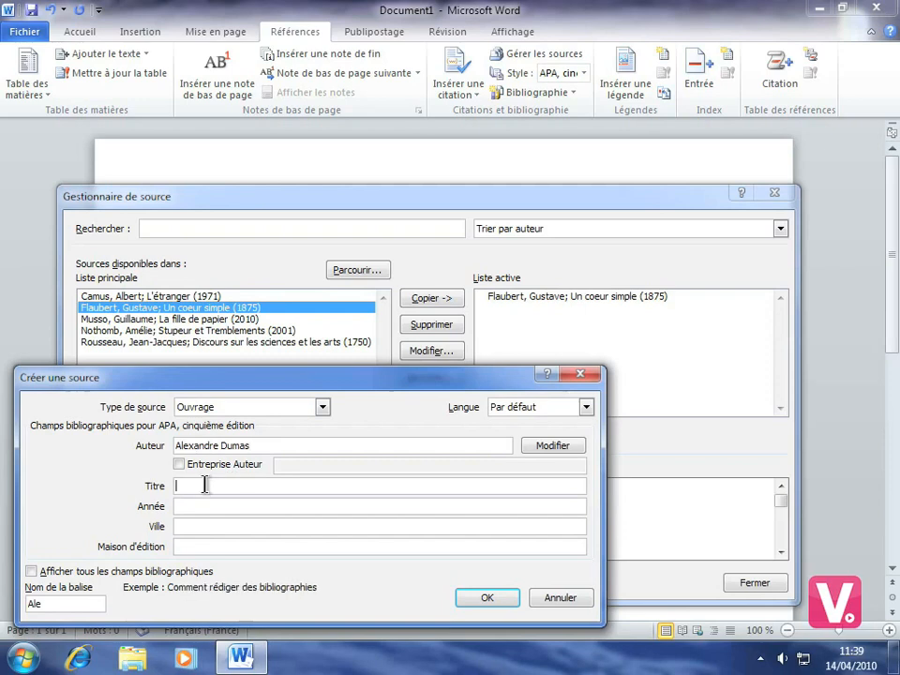
{"action": "type", "text": "Vingt ans après"}
{"action": "left_click", "coordinate": [202, 506]}
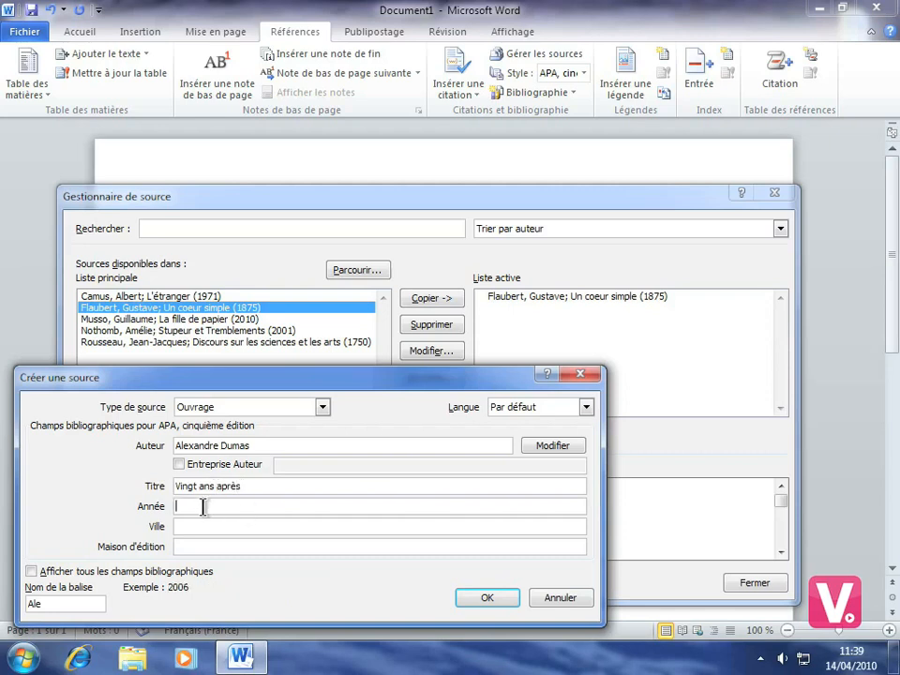
{"action": "type", "text": "1845"}
{"action": "left_click", "coordinate": [486, 597]}
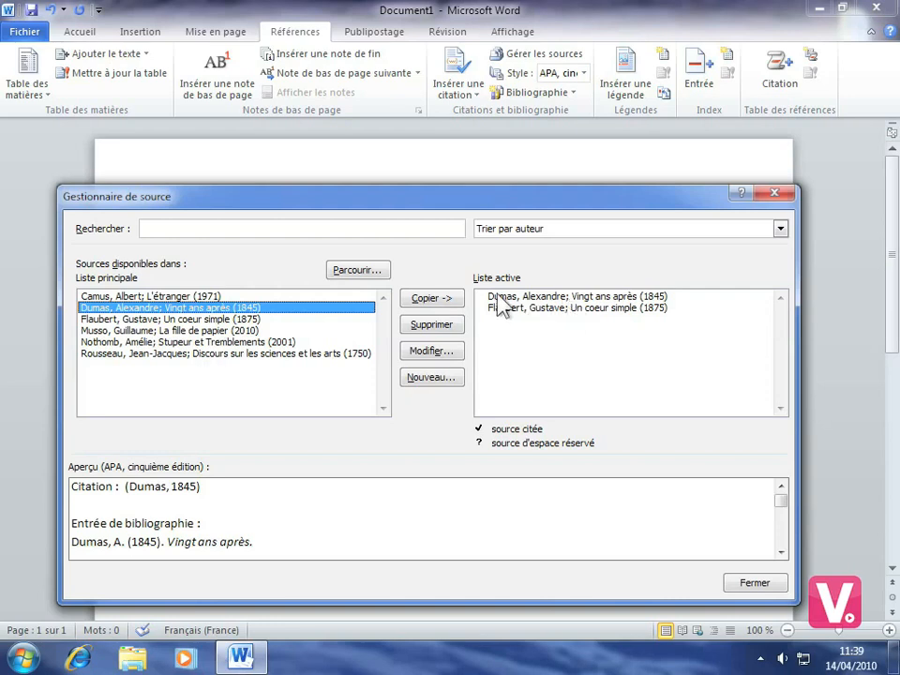
- Remove the Dumas source from the active list, copy Rousseau's "Discours sur les sciences et les arts" into it, and close the source manager
{"action": "left_click", "coordinate": [562, 298]}
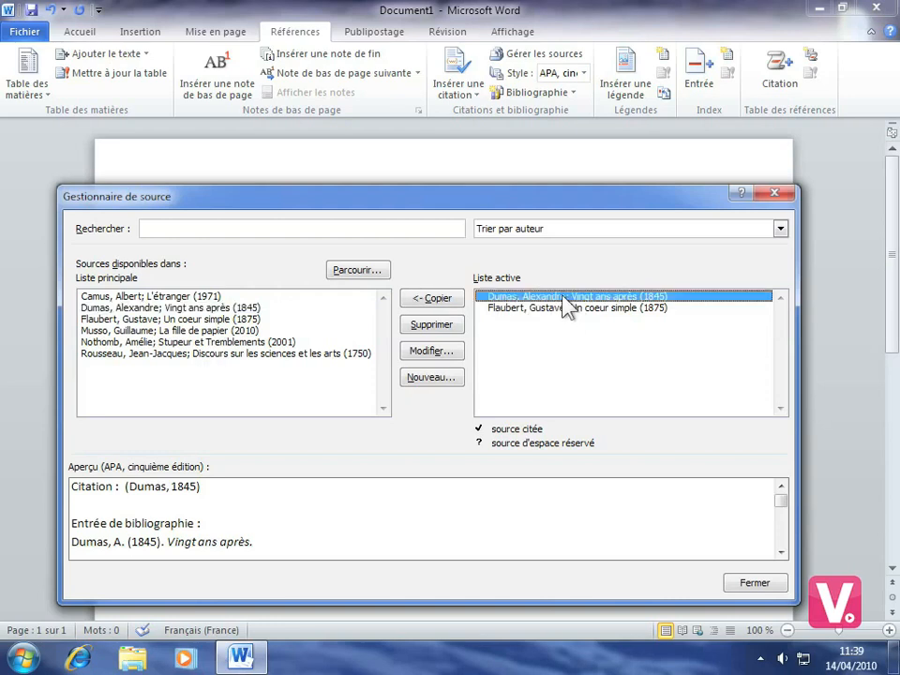
{"action": "left_click", "coordinate": [436, 326]}
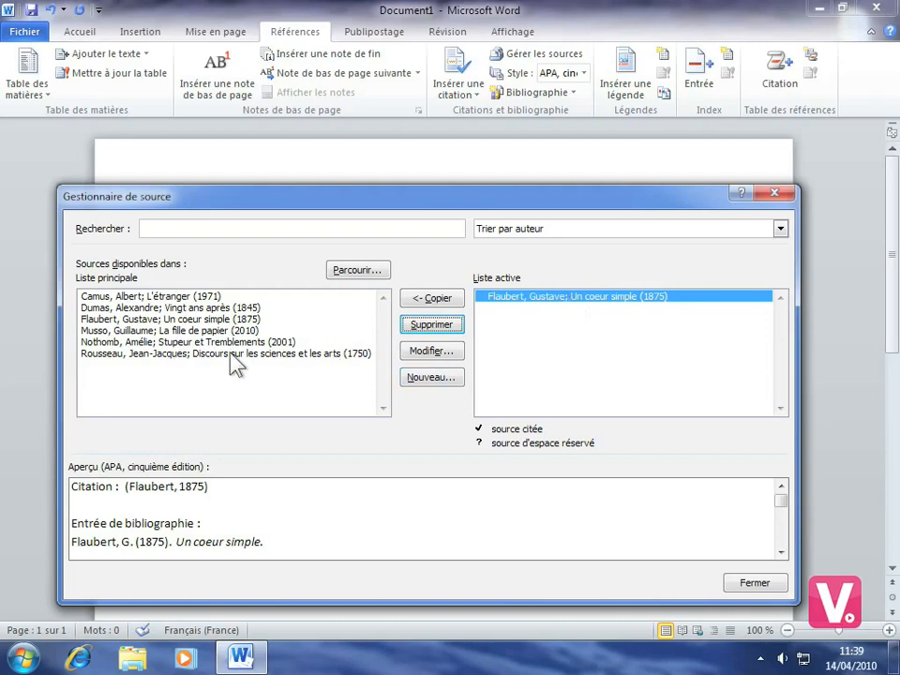
{"action": "left_click", "coordinate": [184, 357]}
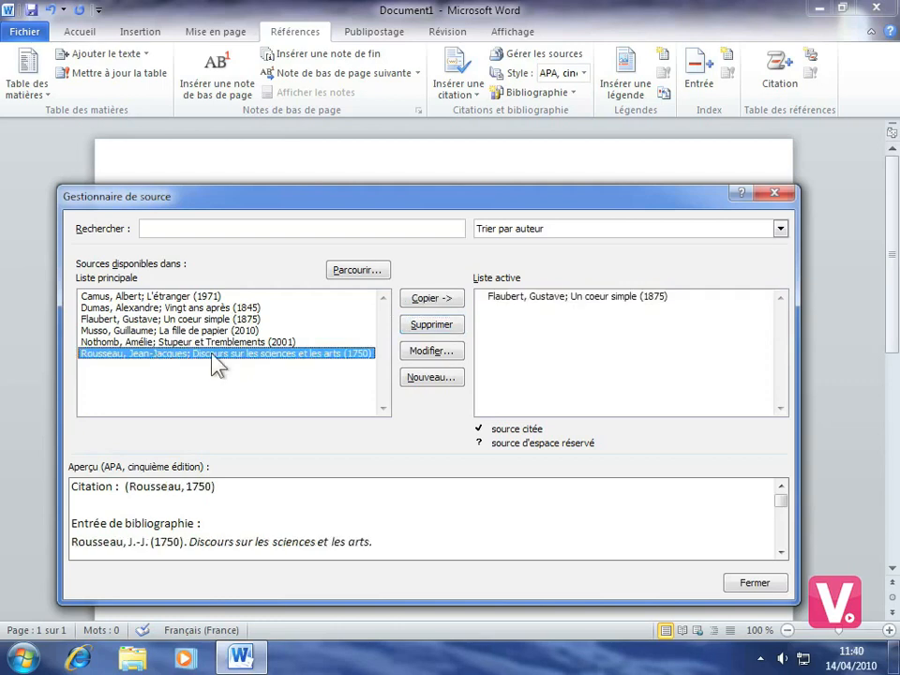
{"action": "left_click", "coordinate": [441, 298]}
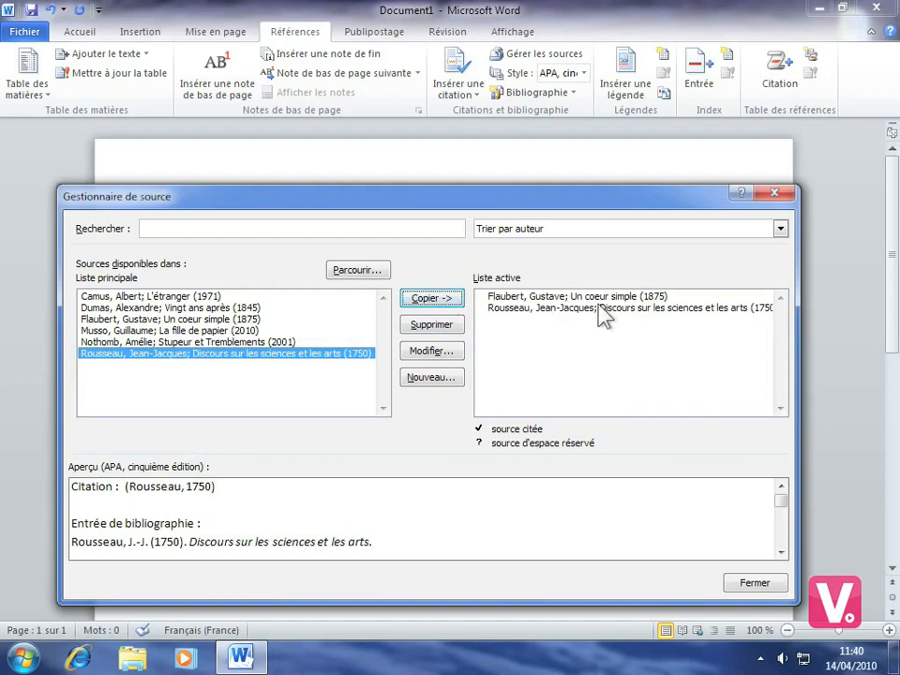
{"action": "left_click", "coordinate": [741, 583]}
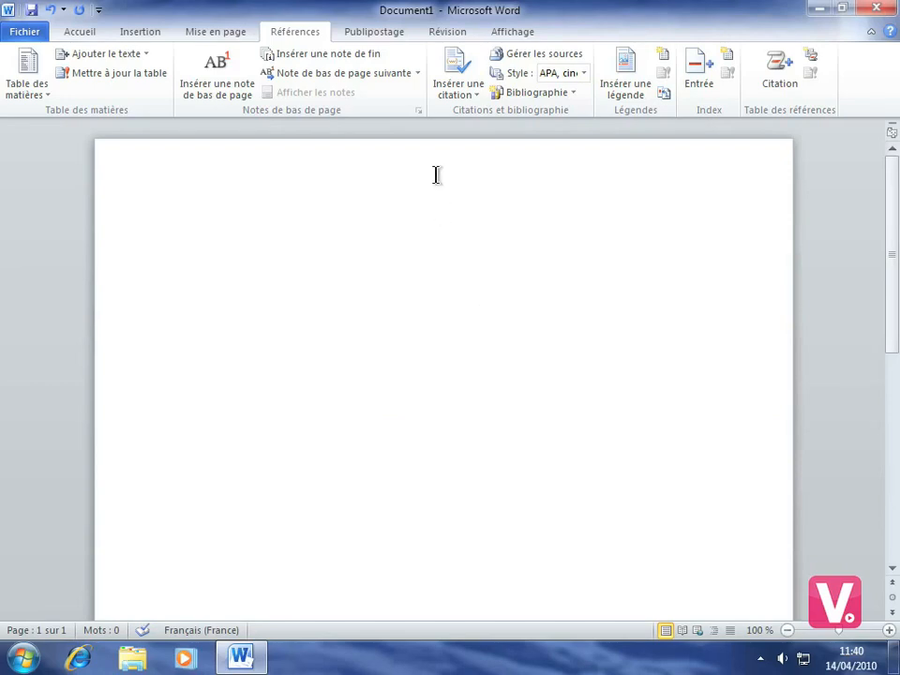
- Insert a citation of Rousseau's "Discours sur les sciences et les arts" in the document
{"action": "left_click", "coordinate": [466, 94]}
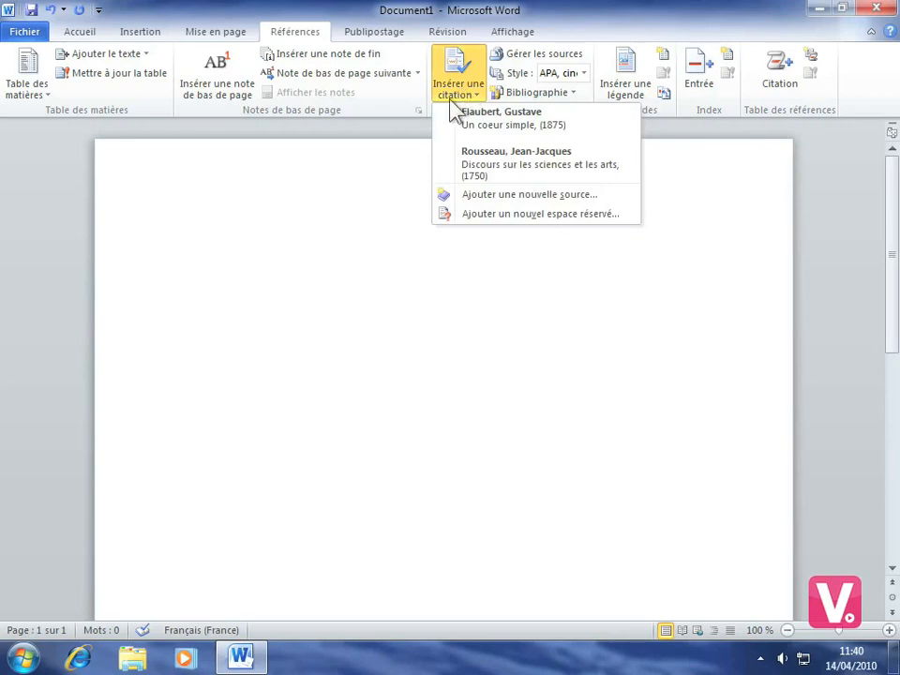
{"action": "left_click", "coordinate": [529, 167]}
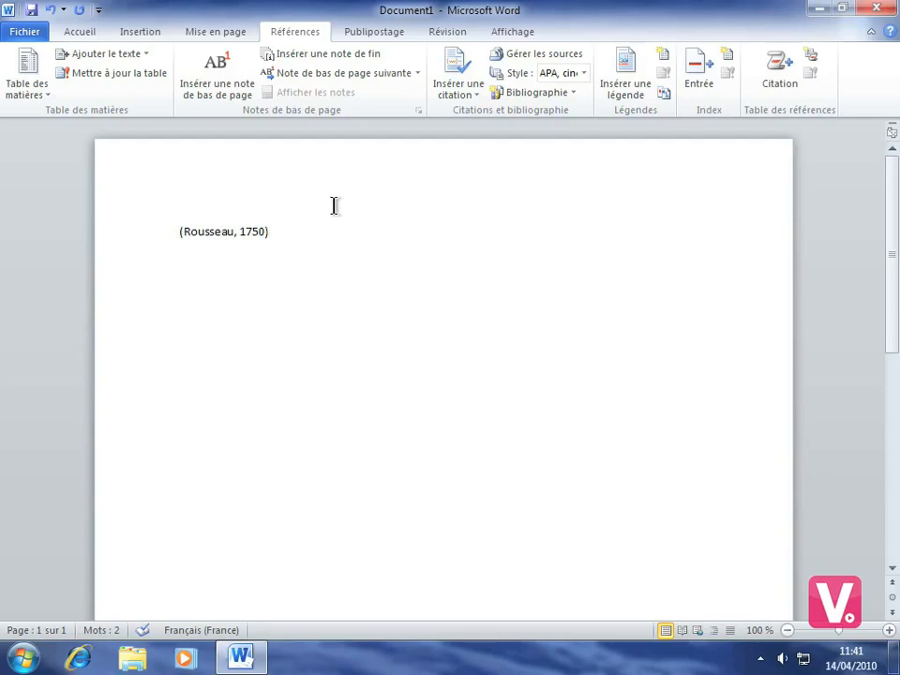
- Copy Nothomb's "Stupeur et Tremblements" and Dumas's "Vingt ans après" from the main source list to the document's active list
{"action": "left_click", "coordinate": [518, 58]}
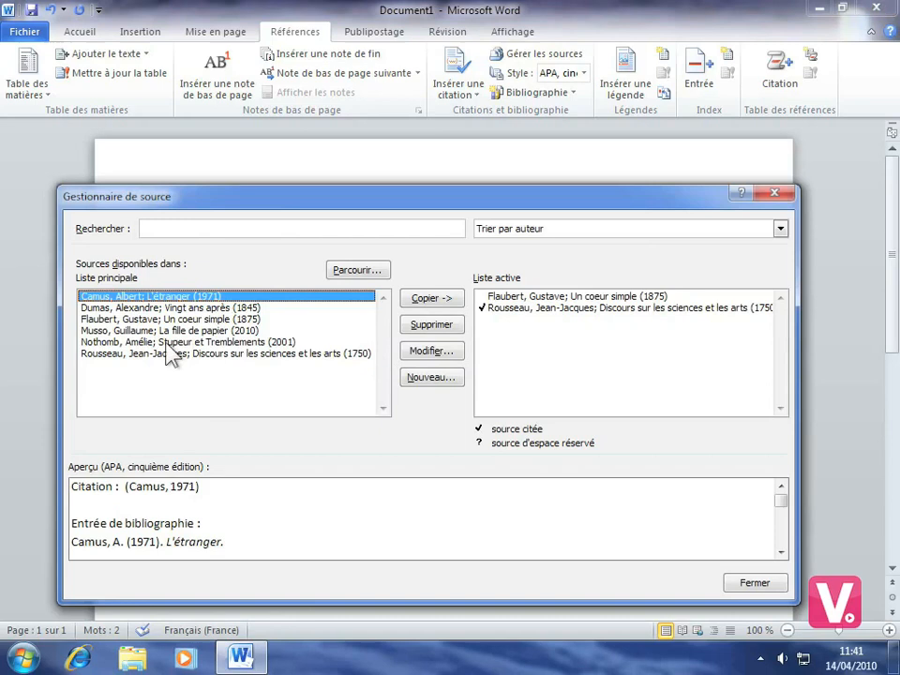
{"action": "left_click", "coordinate": [232, 343]}
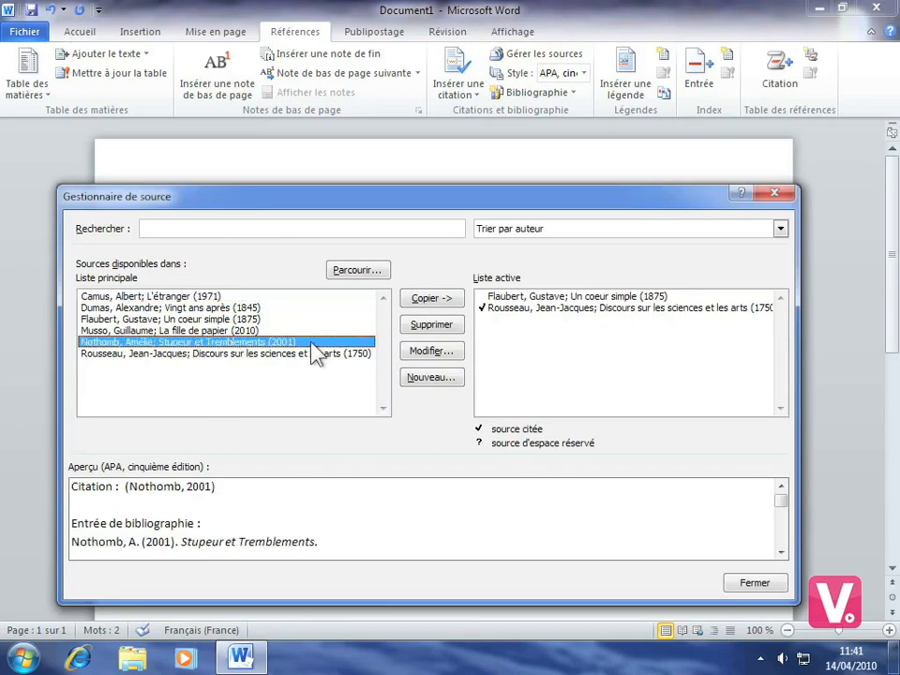
{"action": "left_click", "coordinate": [445, 298]}
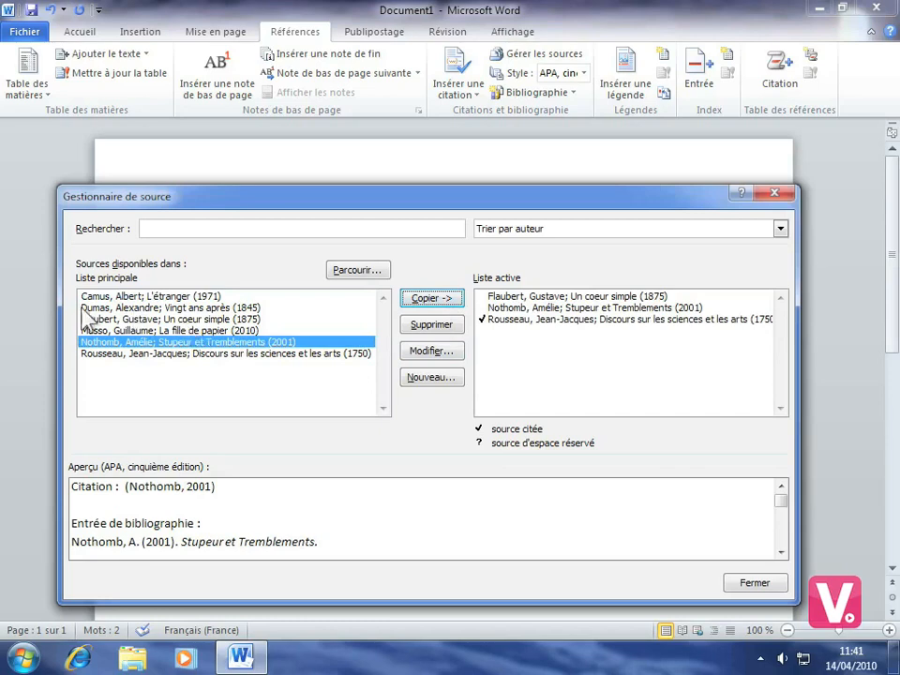
{"action": "left_click", "coordinate": [145, 308]}
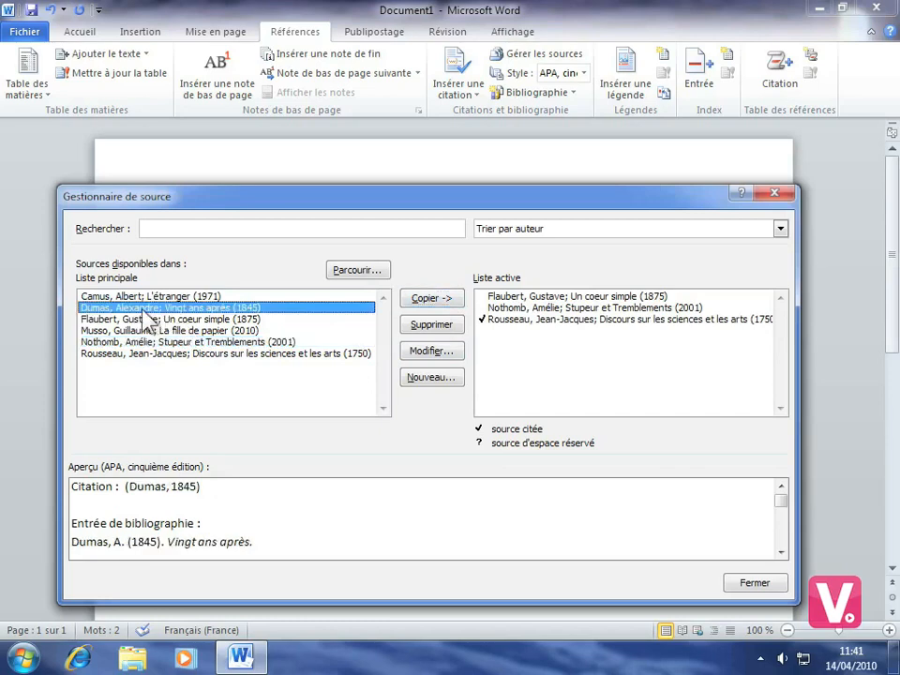
{"action": "left_click", "coordinate": [440, 300]}
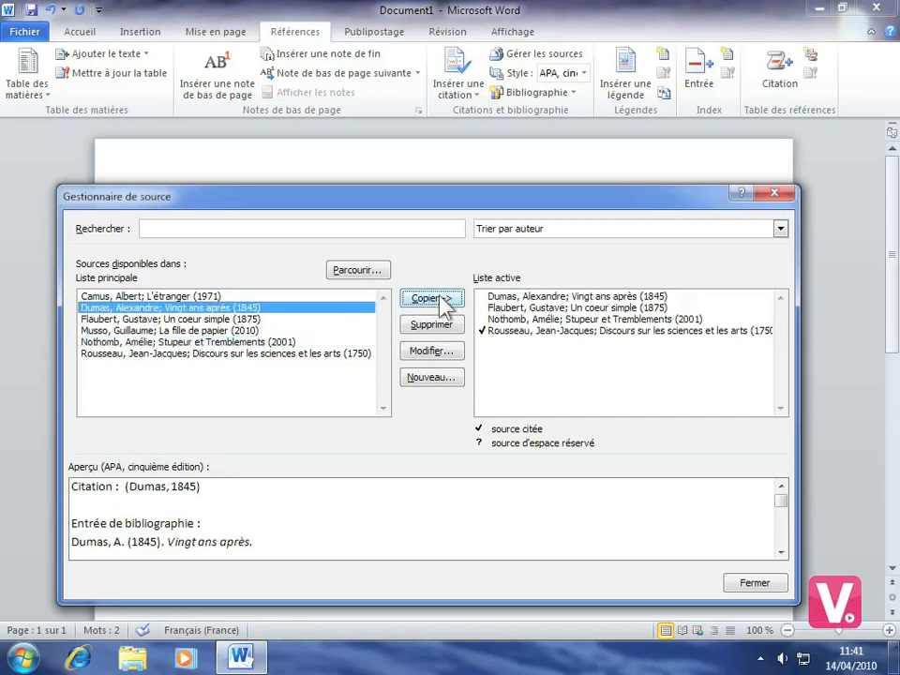
{"action": "left_click", "coordinate": [754, 583]}
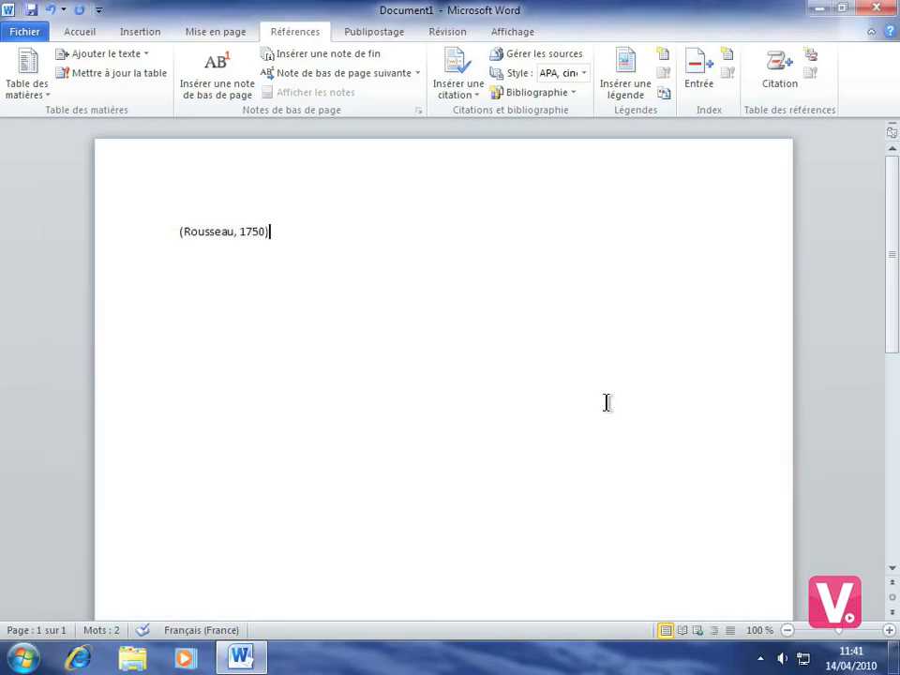
- Insert the predefined Bibliographie three lines below the Rousseau citation
{"action": "key", "text": "Return"}
{"action": "key", "text": "Return"}
{"action": "key", "text": "Return"}
{"action": "left_click", "coordinate": [565, 103]}
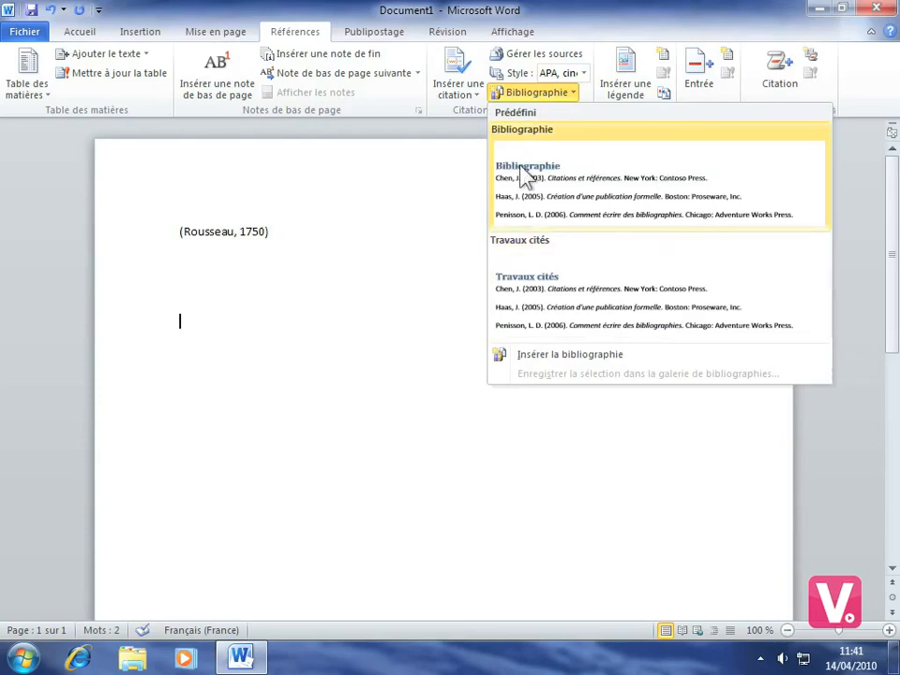
{"action": "left_click", "coordinate": [580, 188]}
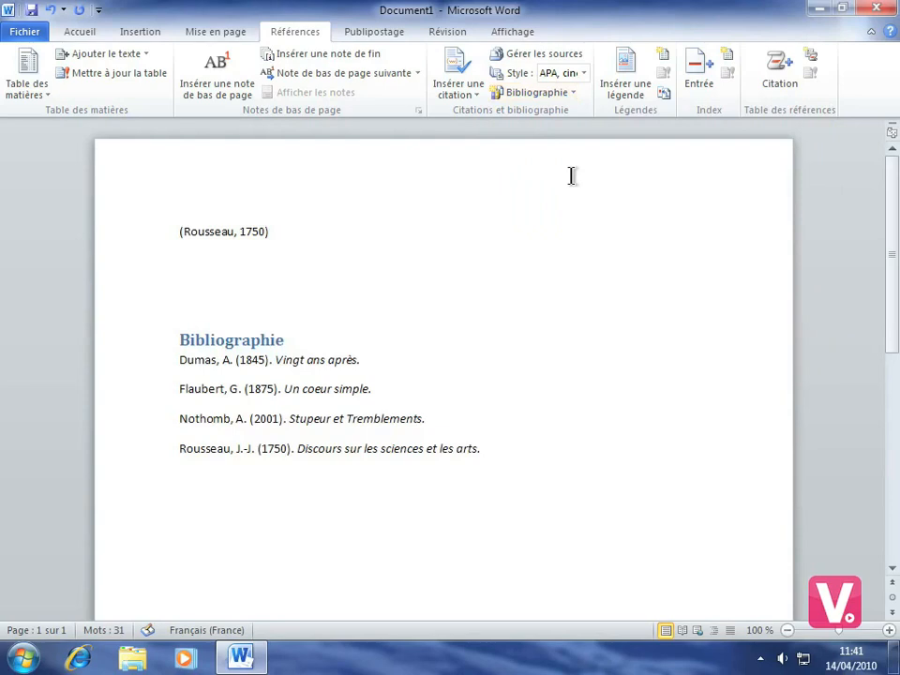